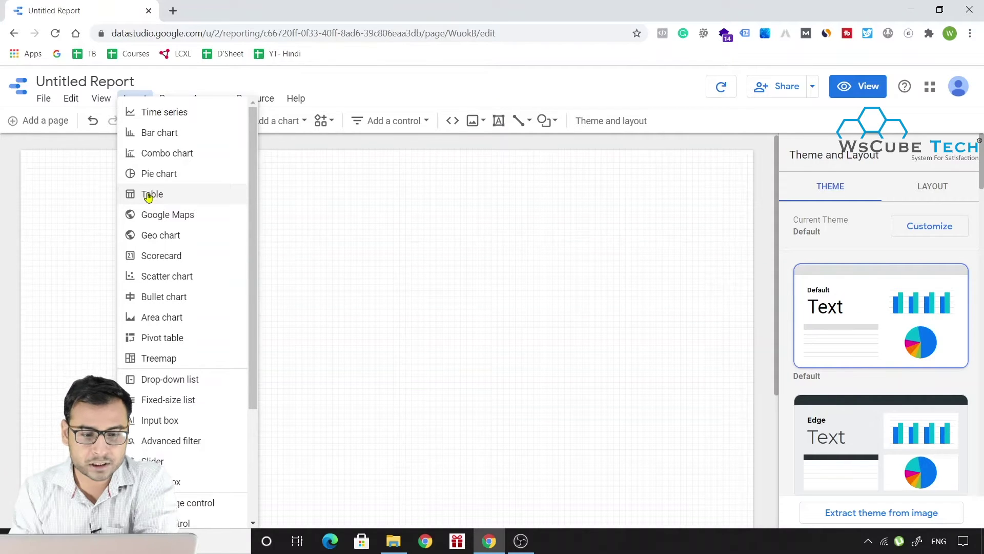
# Insert a table in the upper-left part of the report page and replace its Page Title dimension with Source.
pyautogui.click(147, 197)
pyautogui.moveTo(44, 176); pyautogui.dragTo(408, 347)
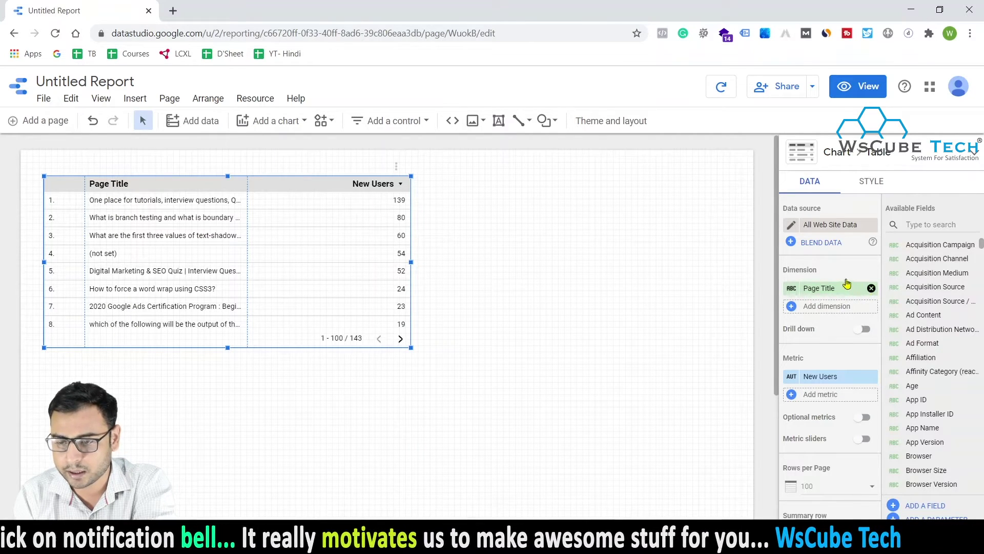
pyautogui.click(871, 288)
pyautogui.click(826, 288)
pyautogui.write('Cou')
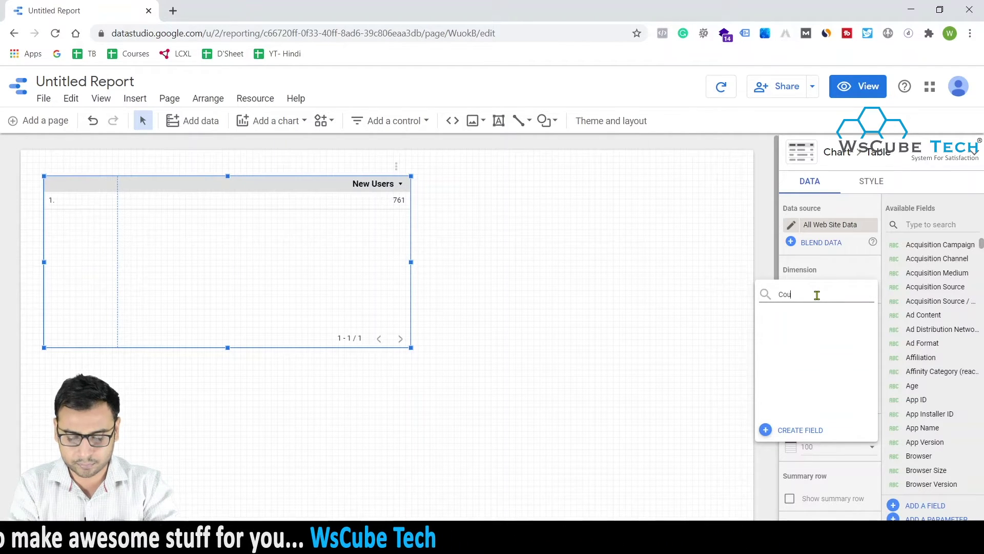
pyautogui.press('BackSpace')
pyautogui.press('BackSpace')
pyautogui.press('BackSpace')
pyautogui.write('Source')
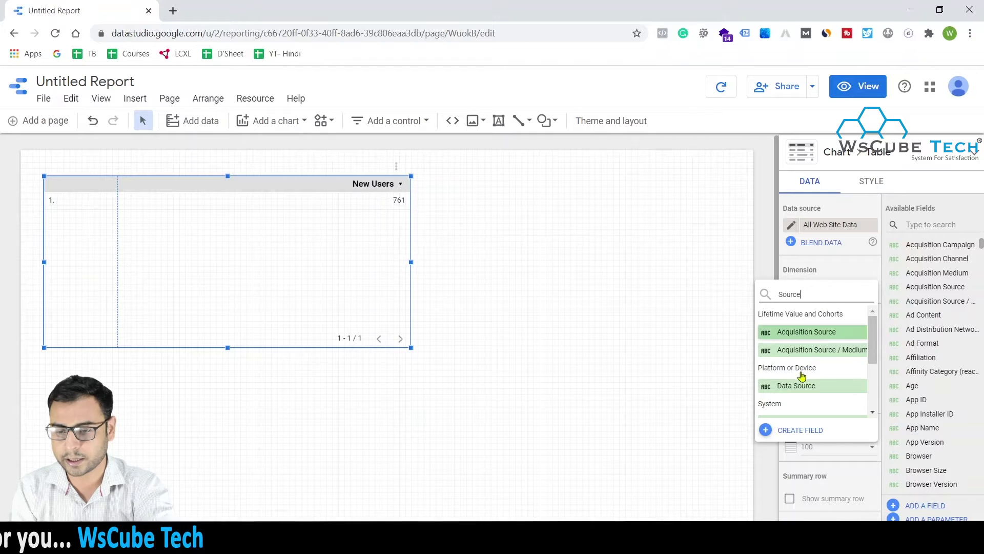
pyautogui.scroll(-3, 800, 379)
pyautogui.click(791, 392)
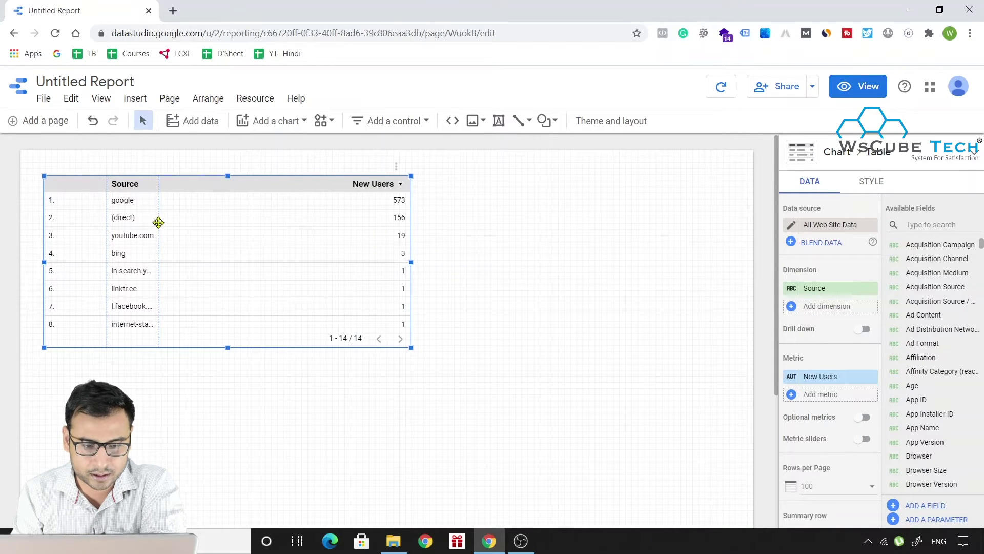
# Widen the table's Source column to fit the full names, narrow its row-number column, and preview the report.
pyautogui.moveTo(158, 222); pyautogui.dragTo(194, 227)
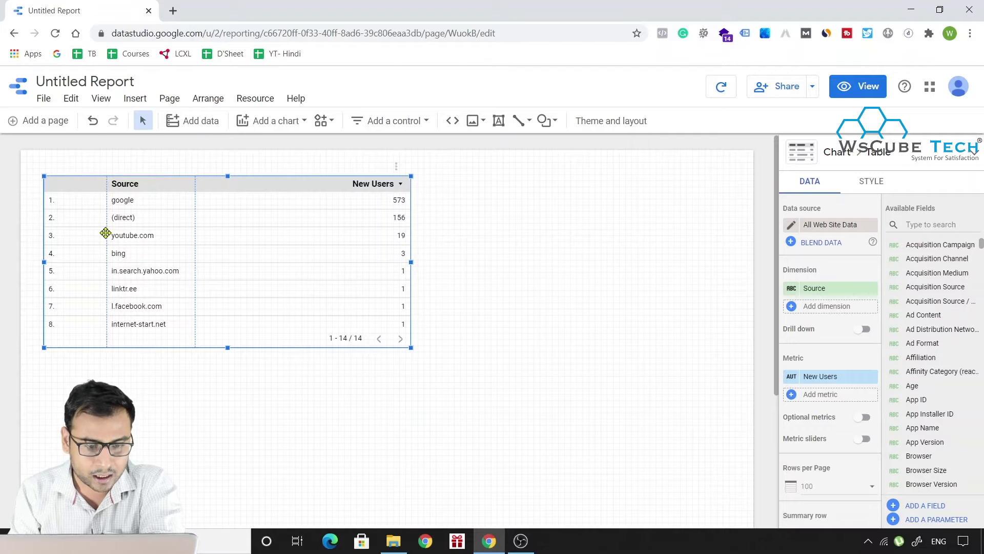
pyautogui.moveTo(105, 234); pyautogui.dragTo(72, 230)
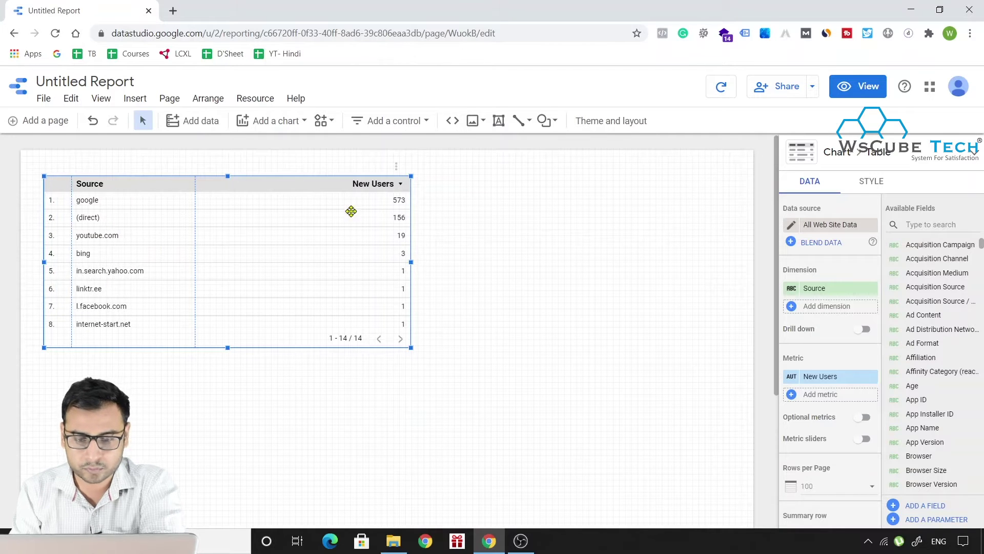
pyautogui.click(869, 96)
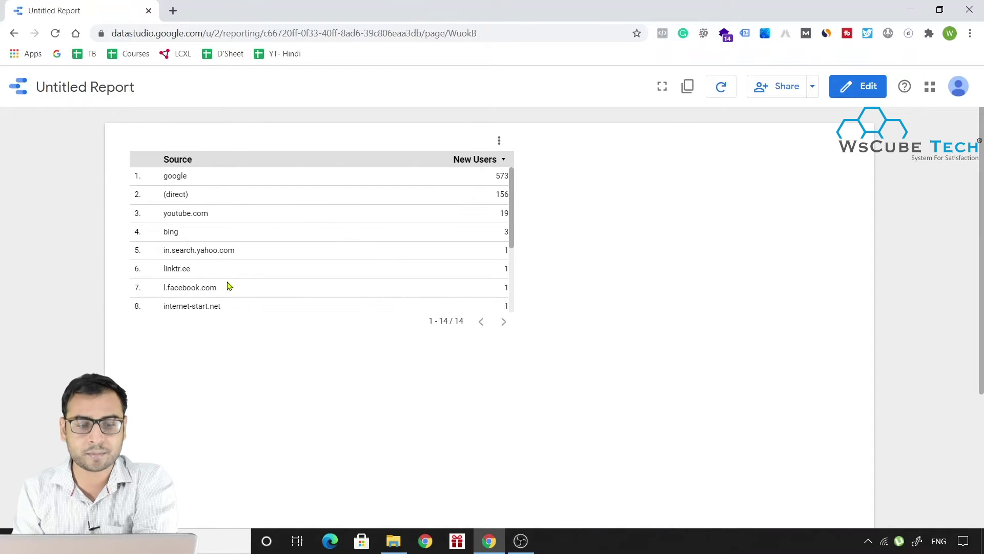
pyautogui.click(866, 87)
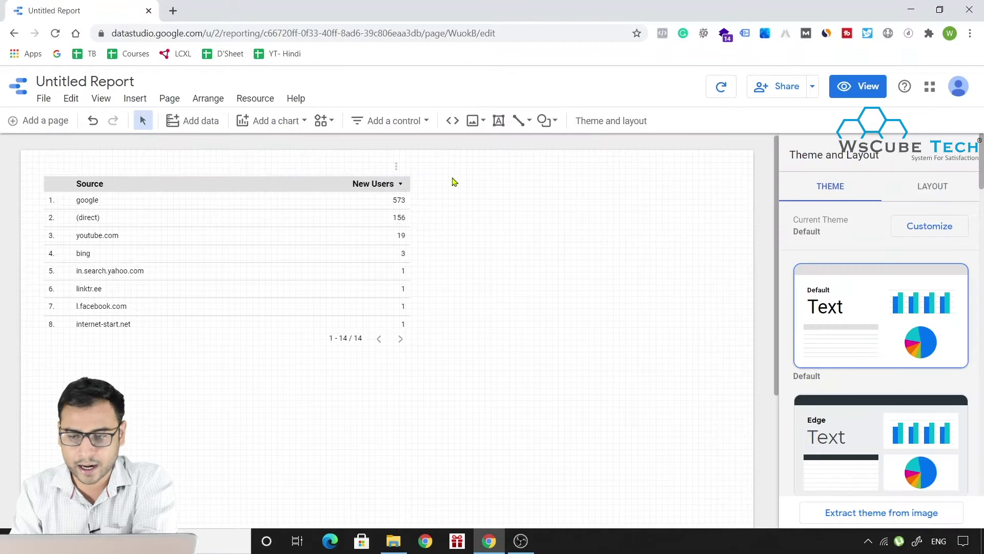
# Reduce the Source table's overall width by about a quarter, keeping its left edge in place.
pyautogui.click(358, 215)
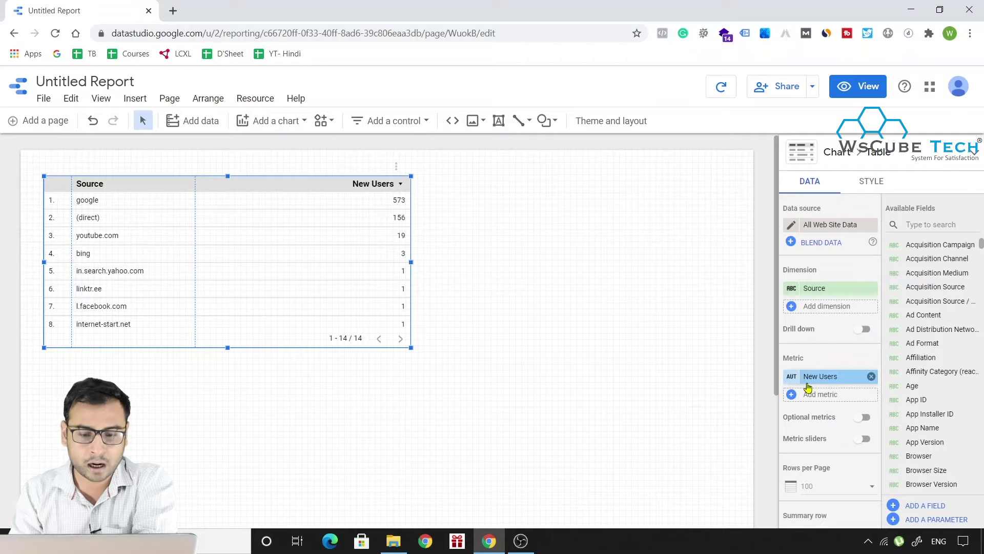
pyautogui.moveTo(413, 262); pyautogui.dragTo(320, 259)
pyautogui.click(469, 271)
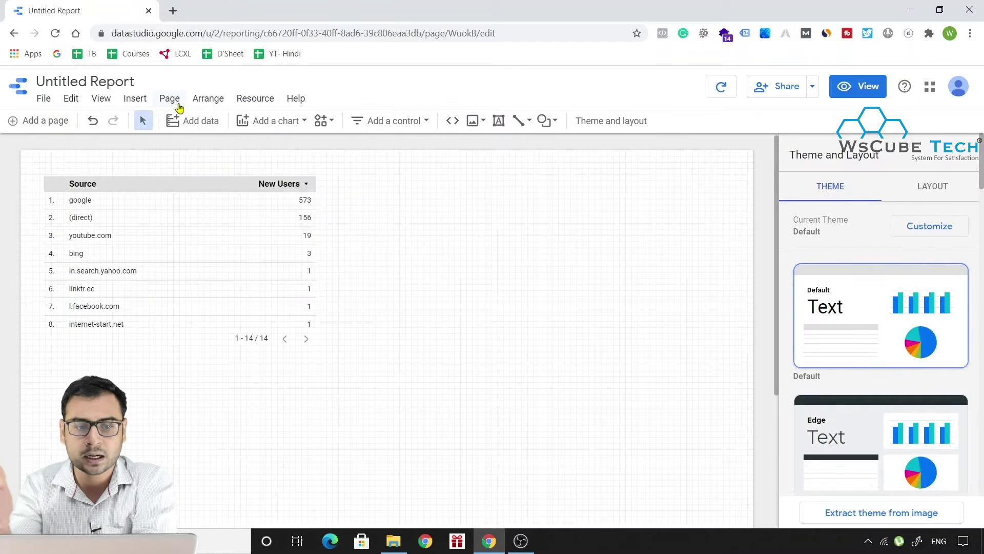
# Insert a pivot table of similar height to the right of the Source table and widen its page title columns.
pyautogui.click(135, 98)
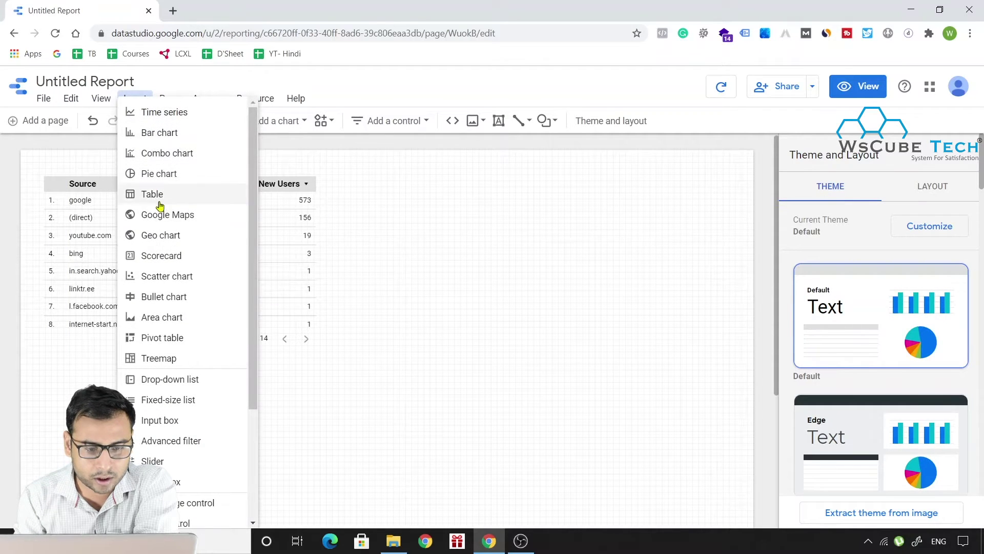
pyautogui.click(162, 337)
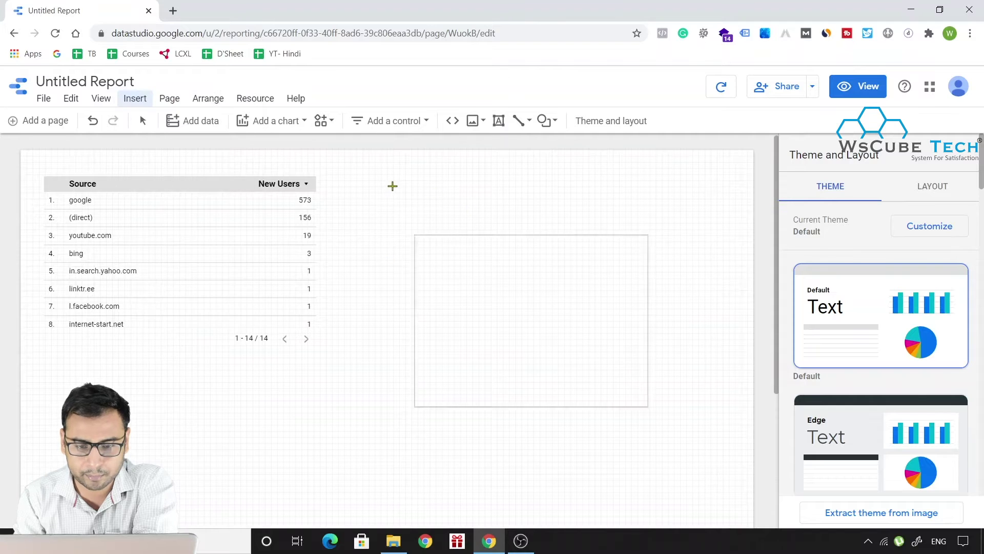
pyautogui.moveTo(351, 177); pyautogui.dragTo(697, 355)
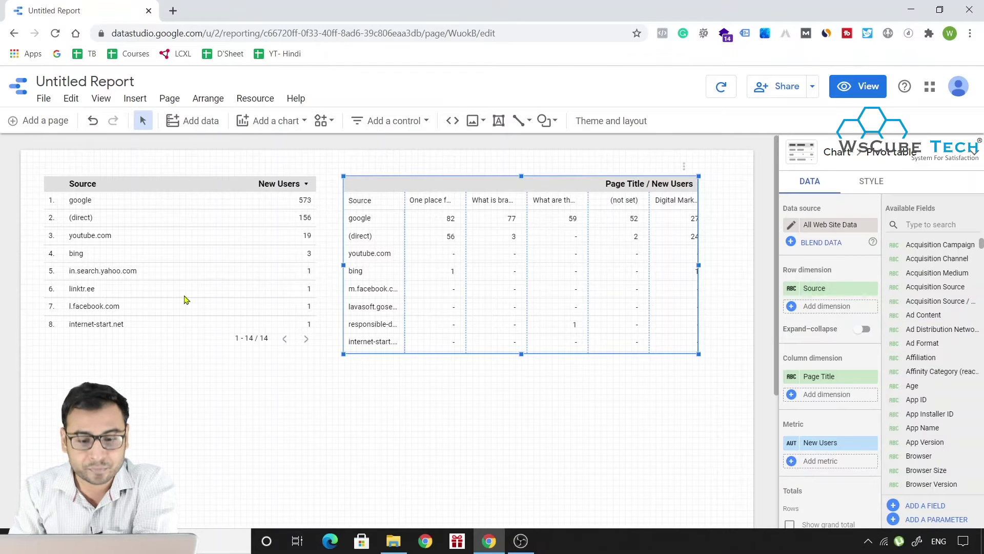
pyautogui.click(165, 287)
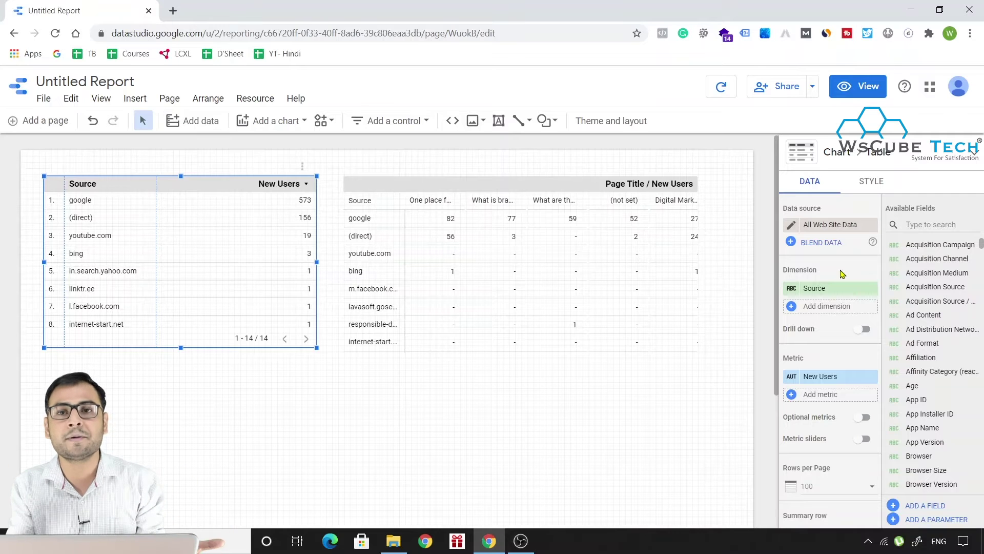
pyautogui.click(560, 187)
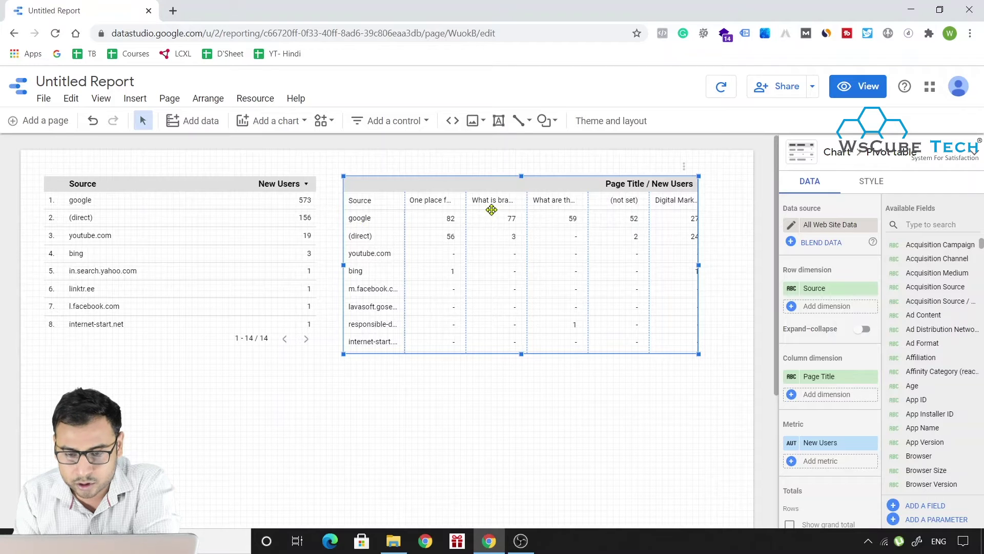
pyautogui.moveTo(528, 200); pyautogui.dragTo(564, 199)
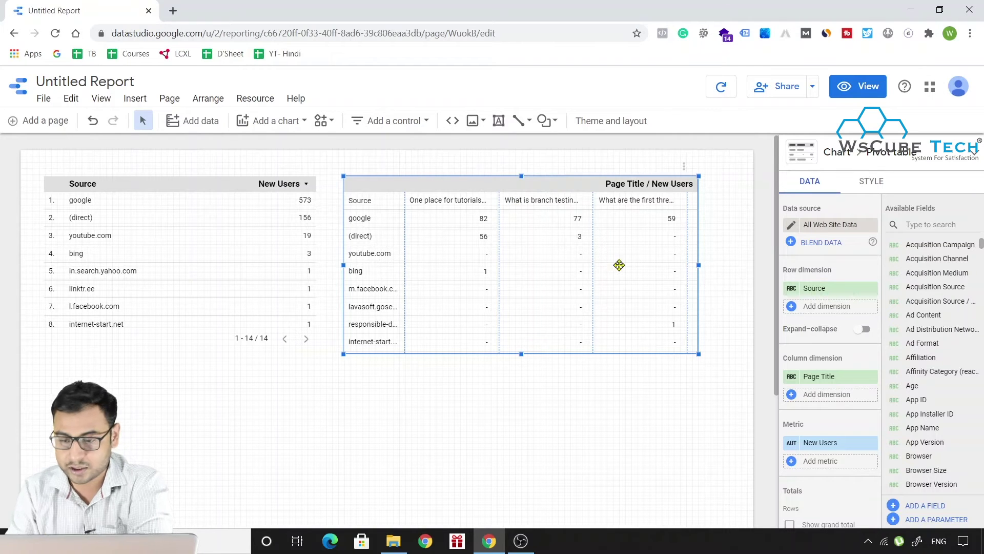
# Replace the pivot table's Page Title column dimension with Device Category.
pyautogui.click(872, 377)
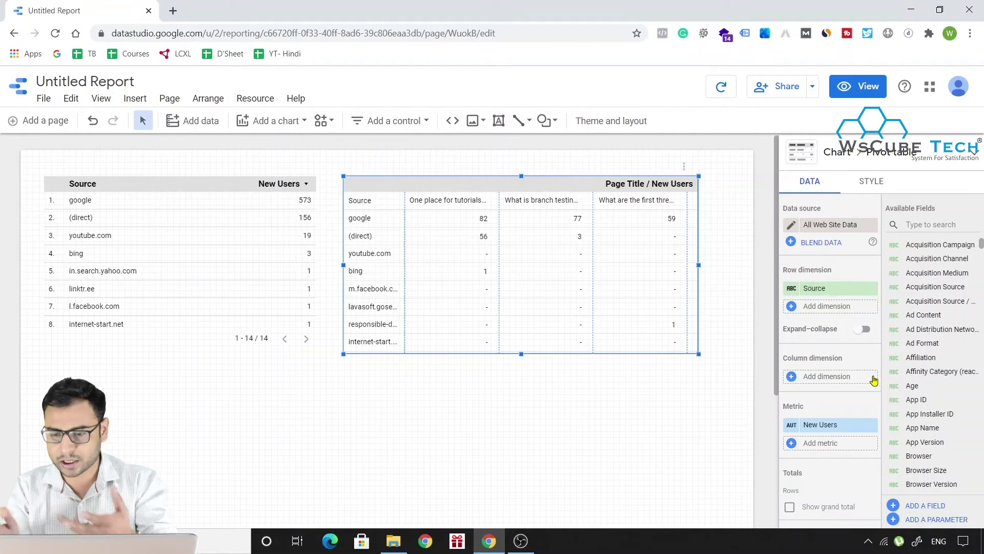
pyautogui.click(807, 377)
pyautogui.write('device')
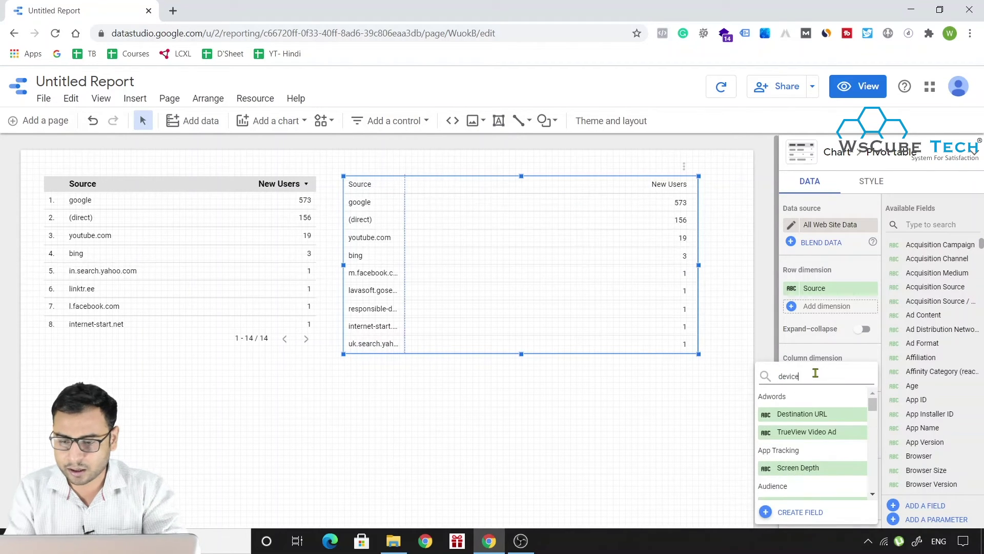
pyautogui.click(804, 419)
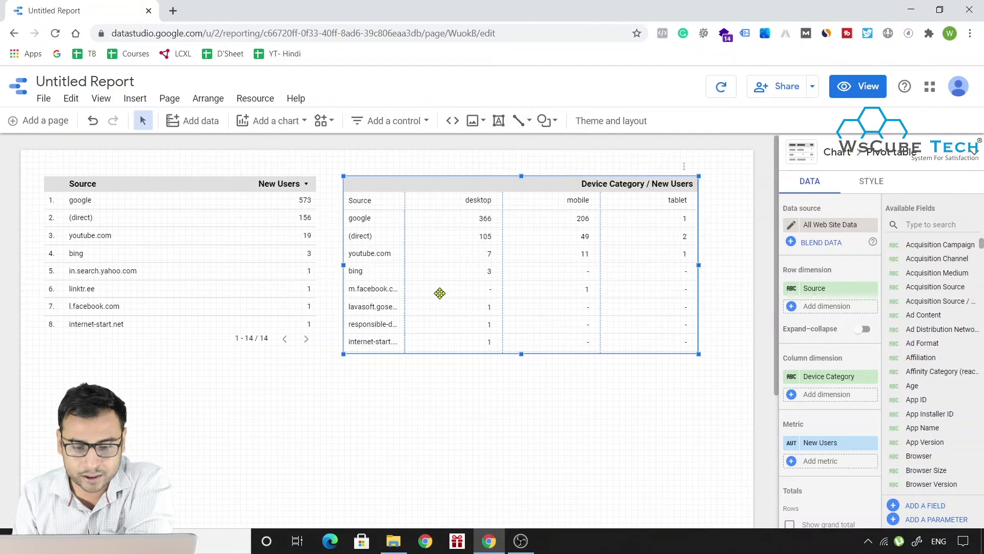
# Widen the pivot table's Source column slightly, preview the report, and return to editing.
pyautogui.moveTo(406, 218); pyautogui.dragTo(426, 218)
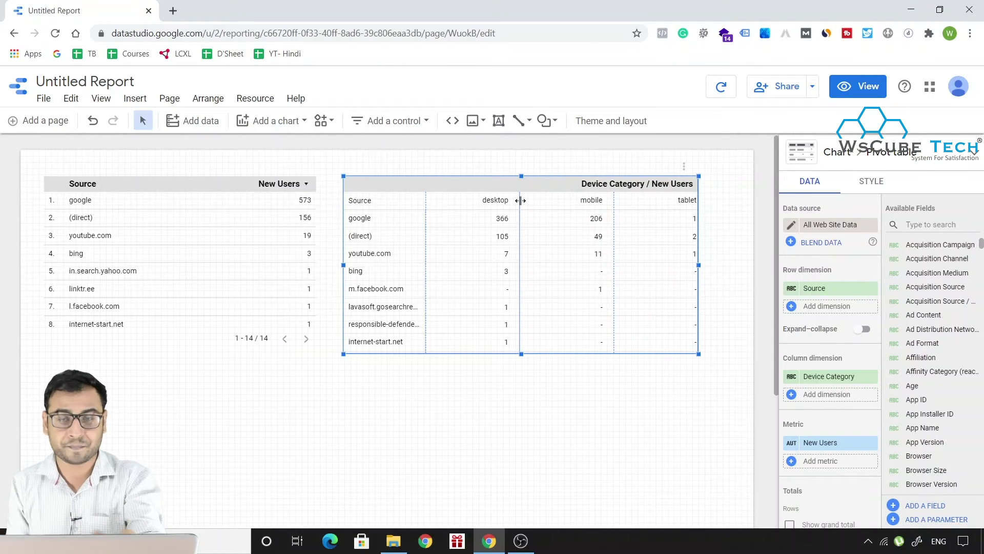
pyautogui.click(848, 87)
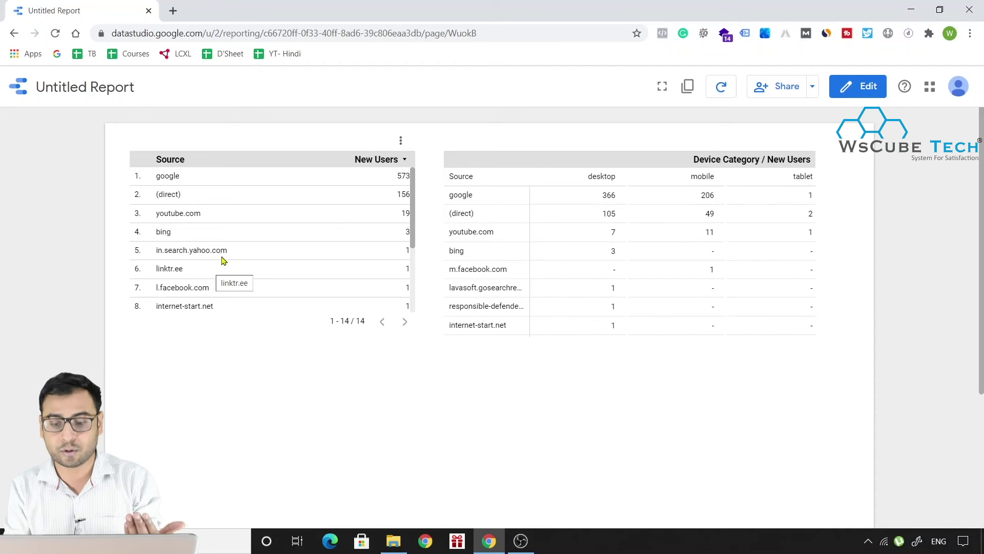
pyautogui.click(851, 83)
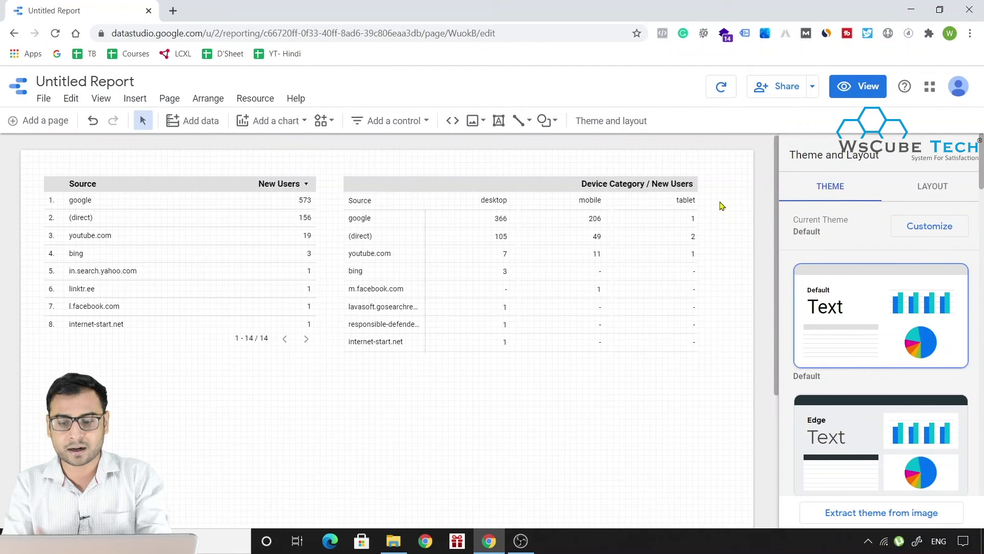
# Change the pivot table's chart type to a pivot table with heatmap.
pyautogui.click(586, 243)
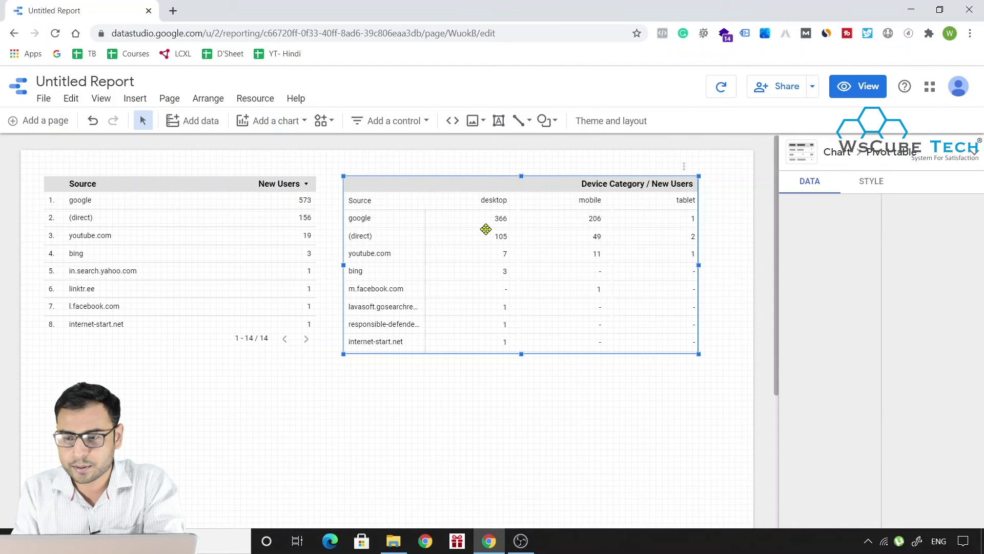
pyautogui.click(870, 186)
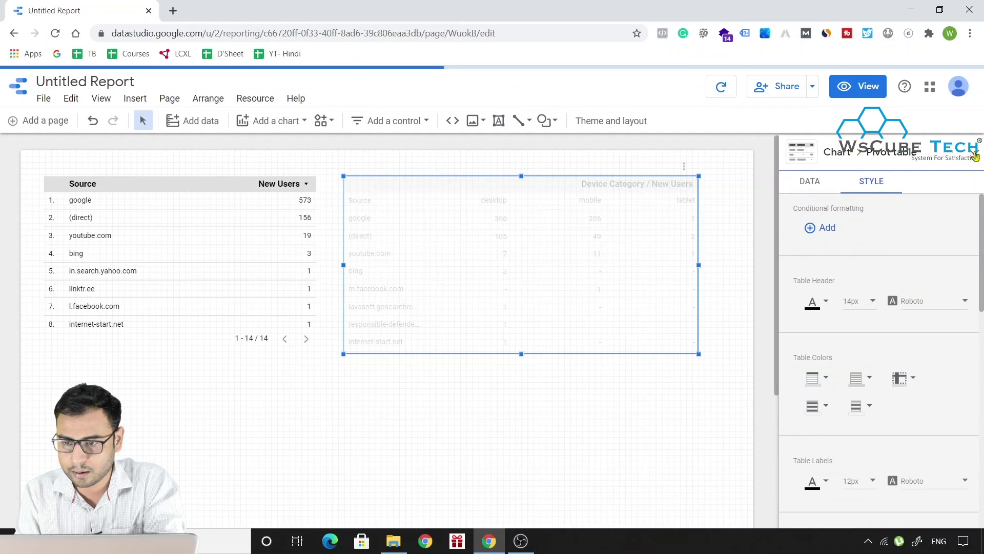
pyautogui.moveTo(975, 156)
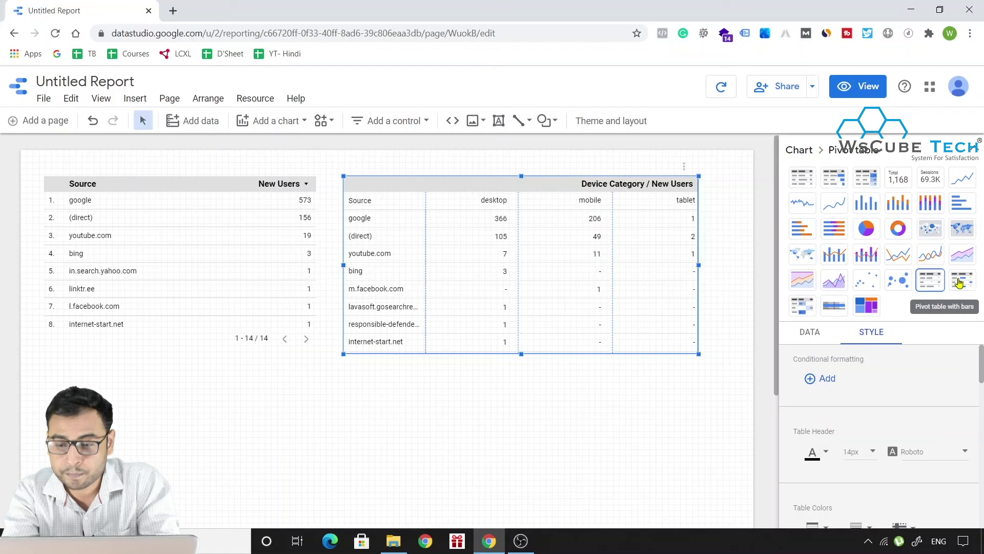
pyautogui.click(803, 314)
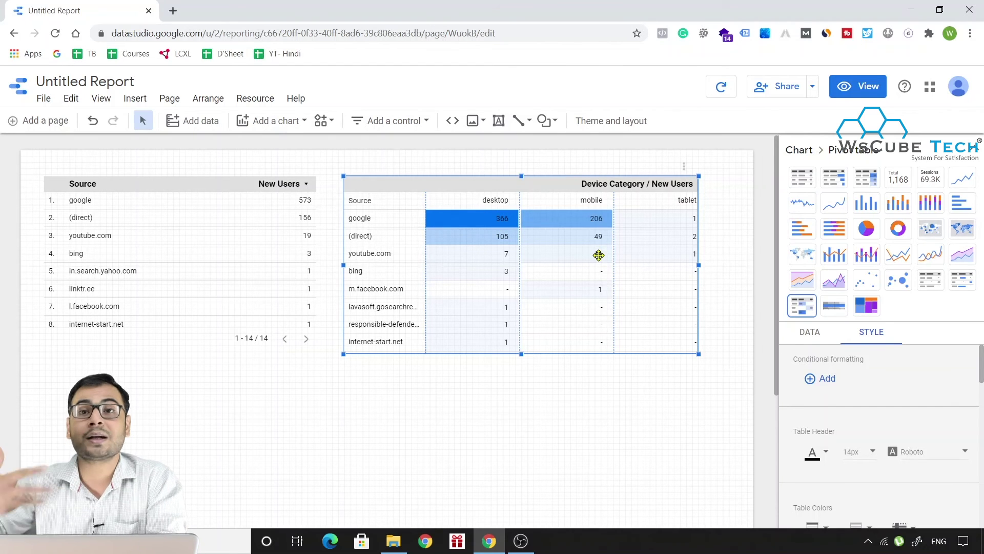
# Change the Source table's chart type to a table with bars, preview the report, and return to editing.
pyautogui.click(293, 246)
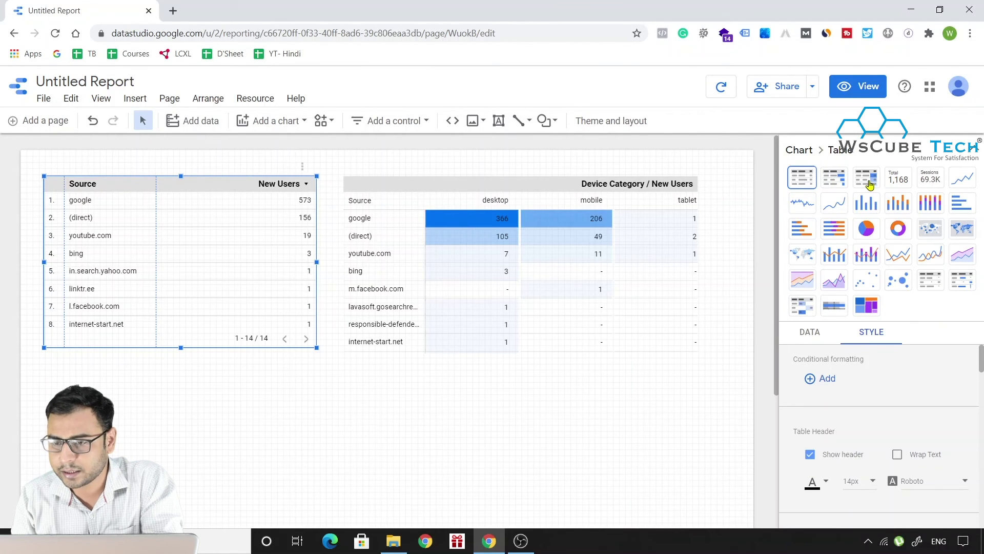
pyautogui.click(836, 181)
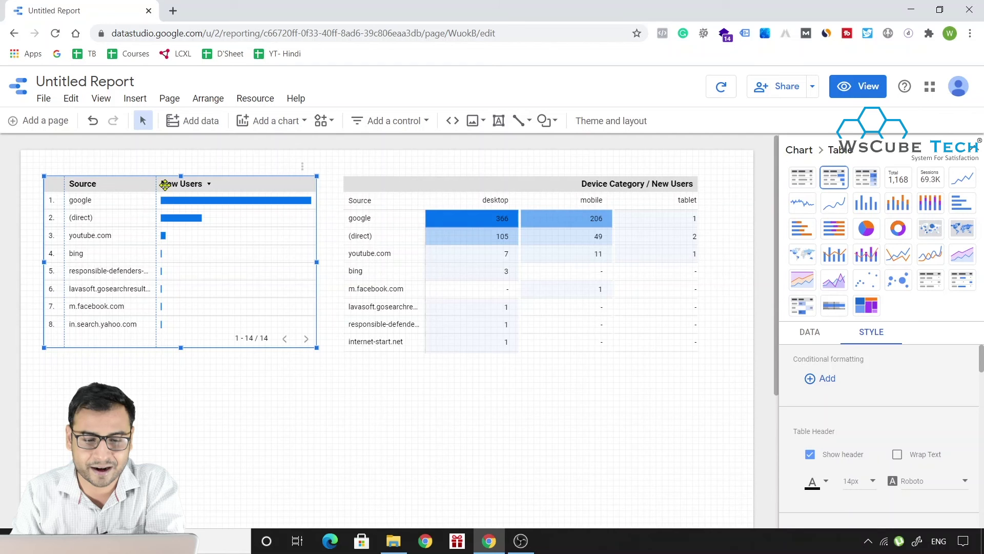
pyautogui.click(870, 88)
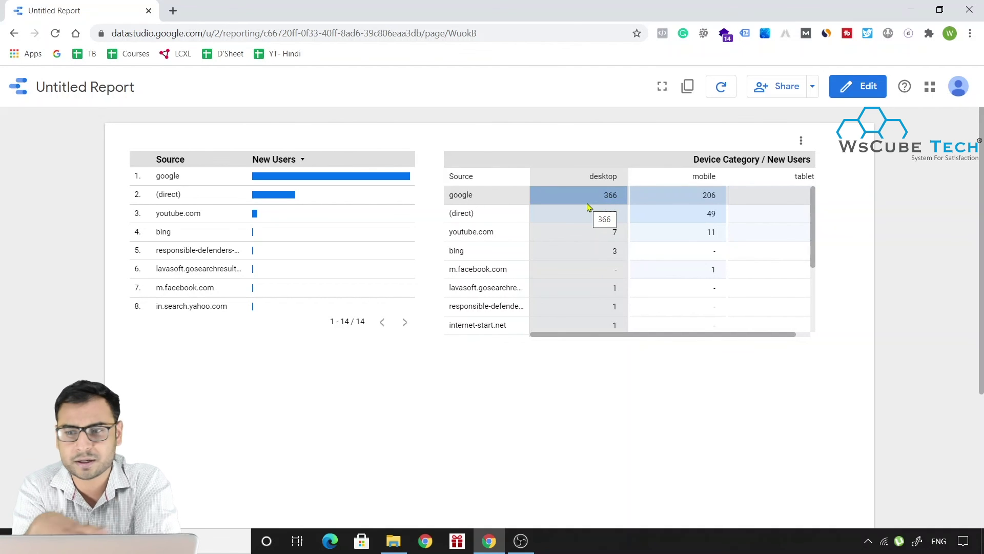
pyautogui.click(864, 91)
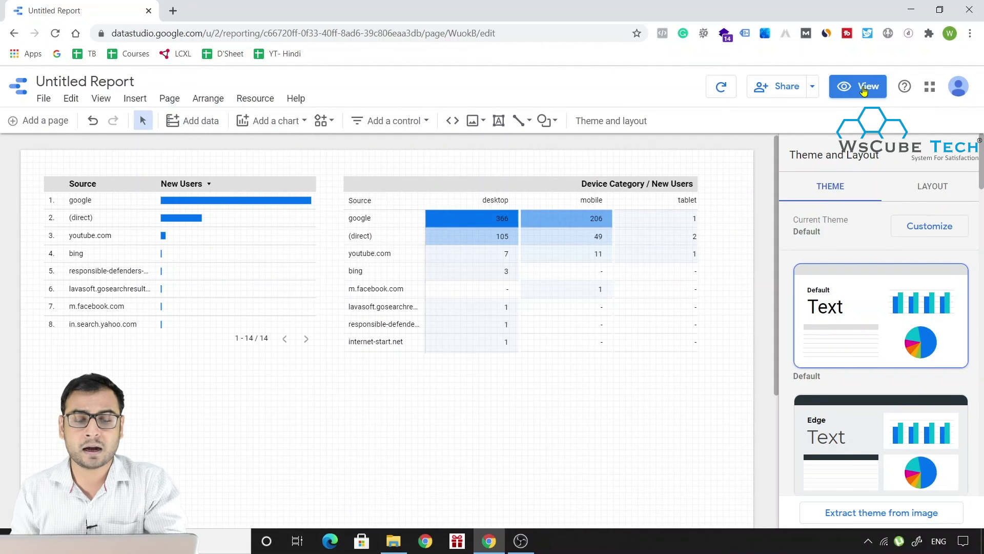